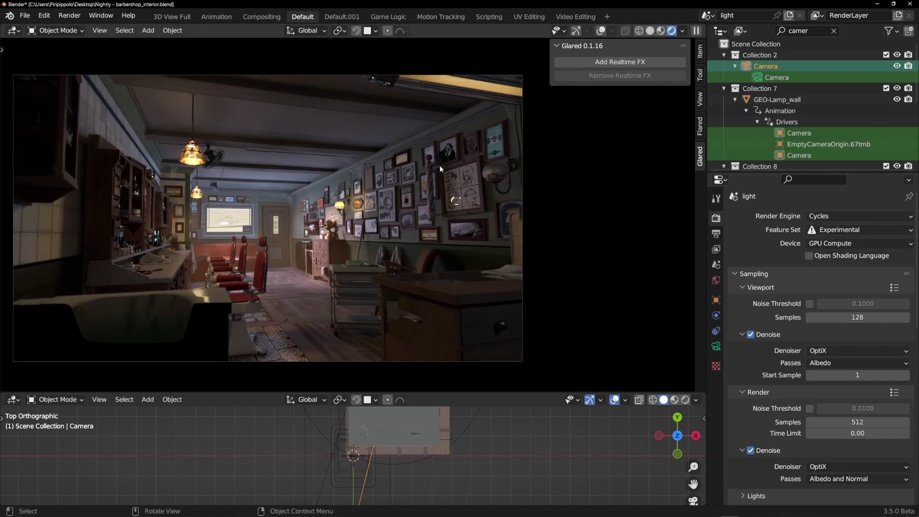
# - Add Glared's Realtime FX to the scene and widen the add-on's settings area
pyautogui.click(607, 62)
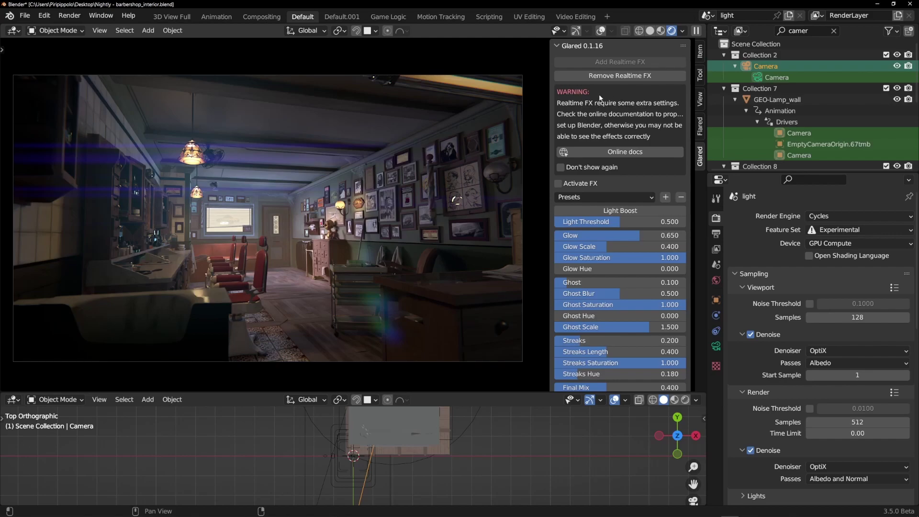
pyautogui.moveTo(550, 118); pyautogui.dragTo(536, 116)
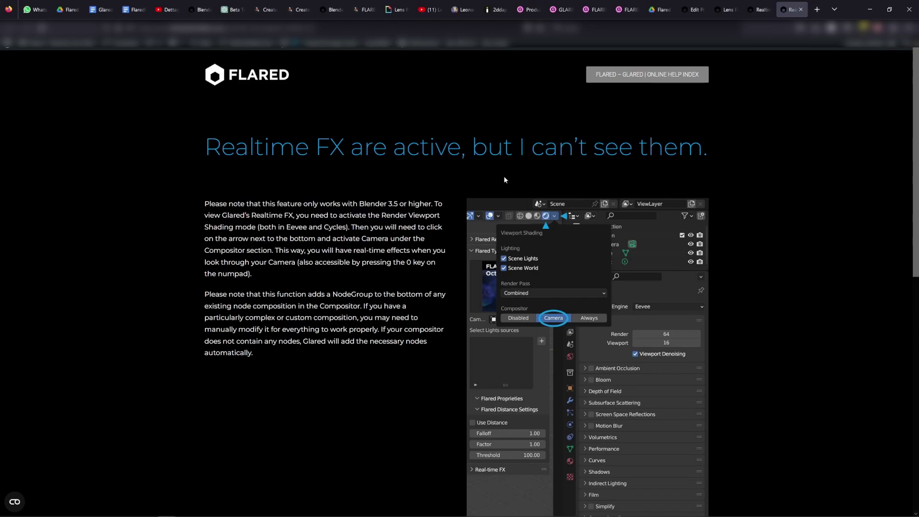
# - Read the online help on making Realtime FX visible, including the viewport compositor and camera Passepartout settings, and return to Blender
pyautogui.scroll(-2, 503, 165)
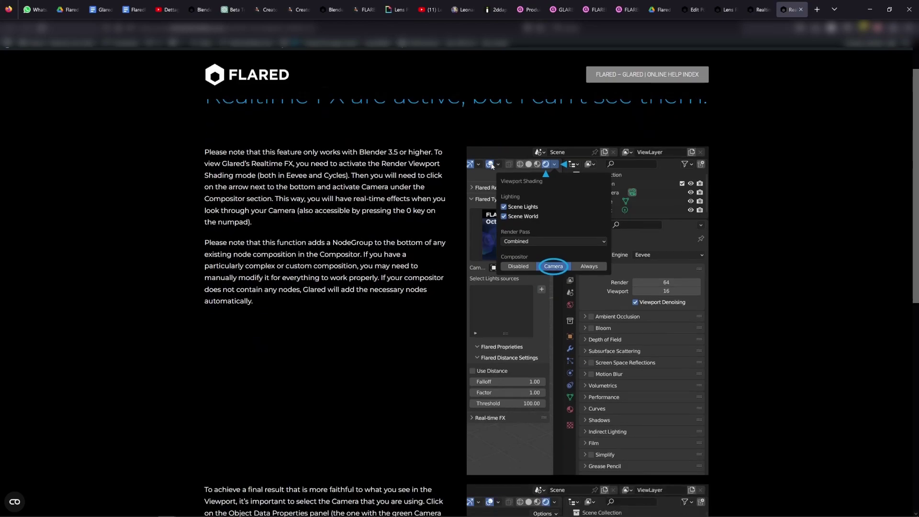
pyautogui.scroll(-2, 459, 288)
pyautogui.scroll(4, 459, 287)
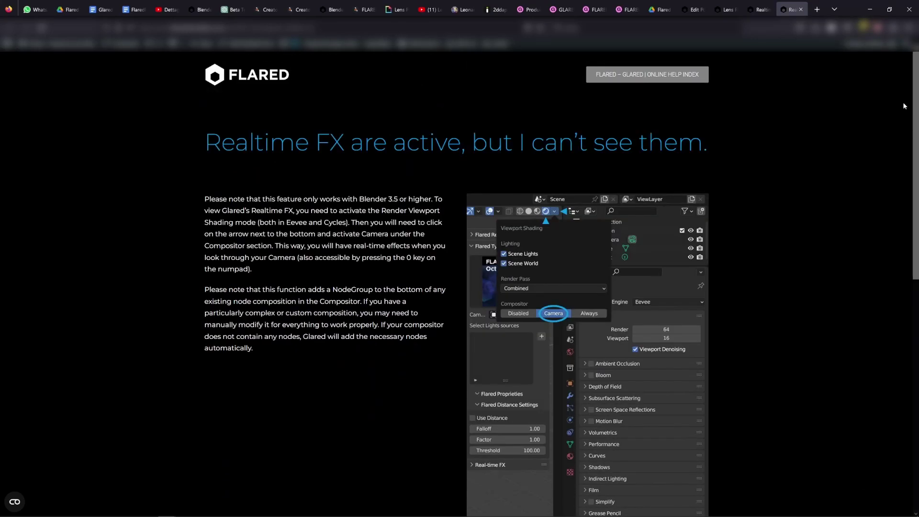
pyautogui.click(890, 9)
pyautogui.scroll(-3, 372, 214)
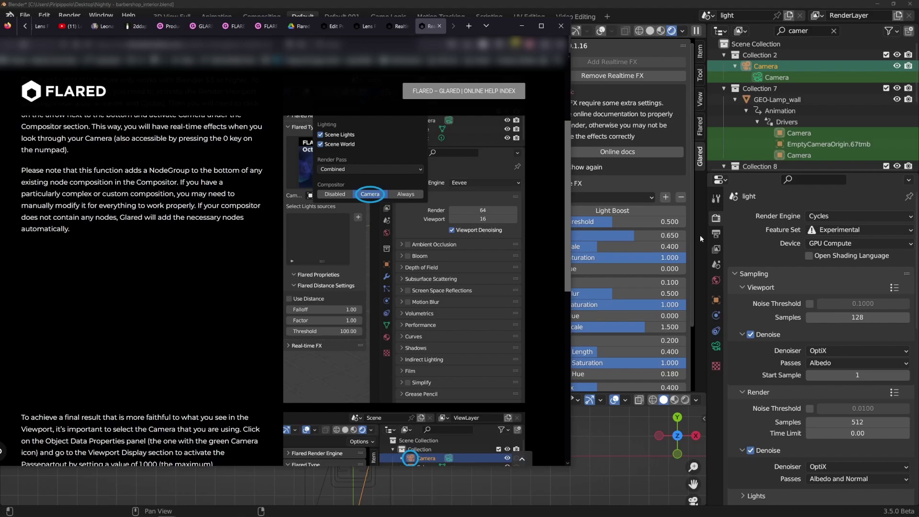
pyautogui.scroll(-5, 410, 348)
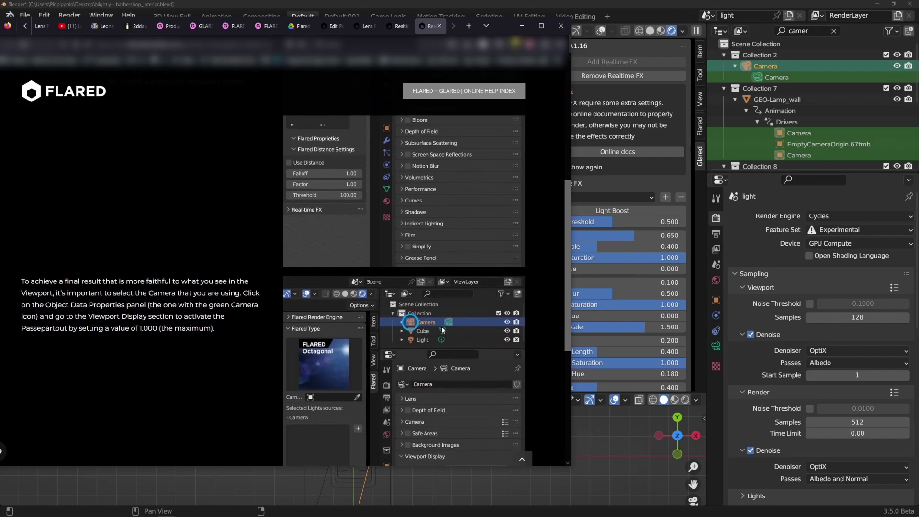
pyautogui.scroll(-5, 458, 346)
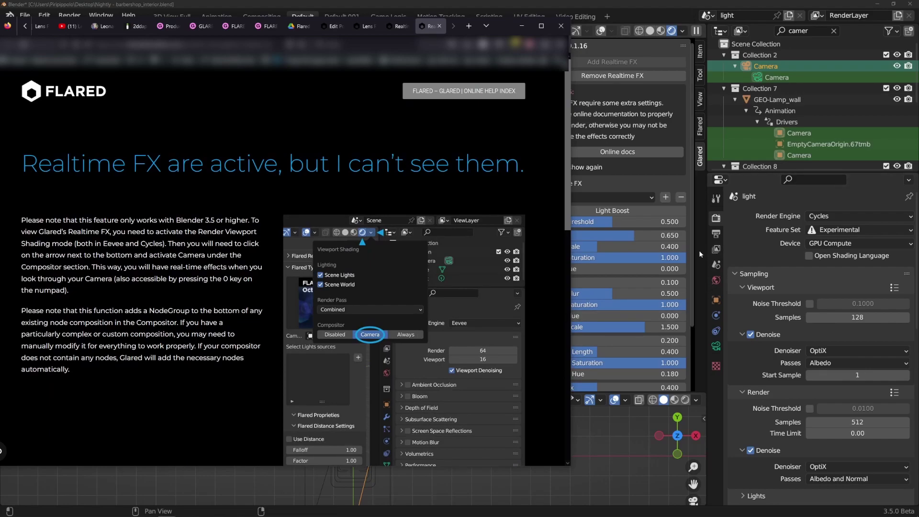
pyautogui.click(691, 214)
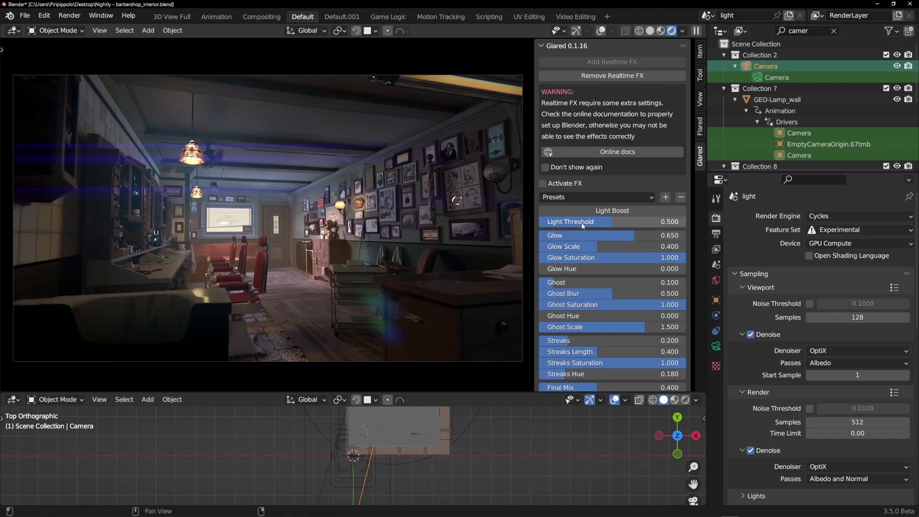
# - Set Light Threshold to 1.000 and compare the viewport compositor's Disabled and Camera modes, leaving Camera selected
pyautogui.moveTo(651, 222); pyautogui.dragTo(686, 222)
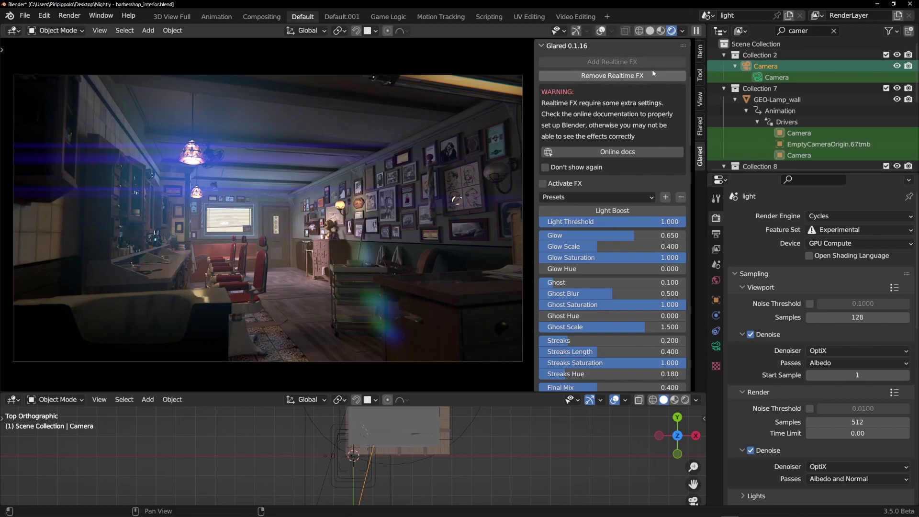
pyautogui.click(682, 30)
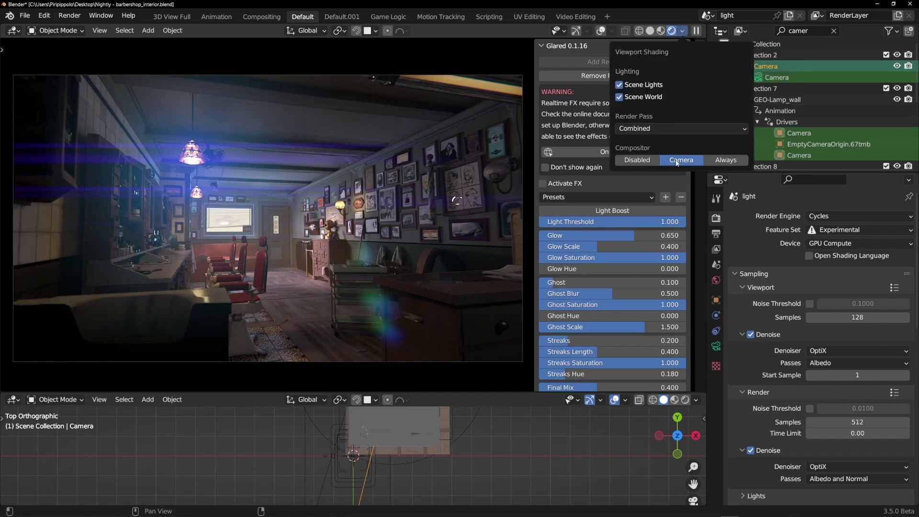
pyautogui.click(643, 160)
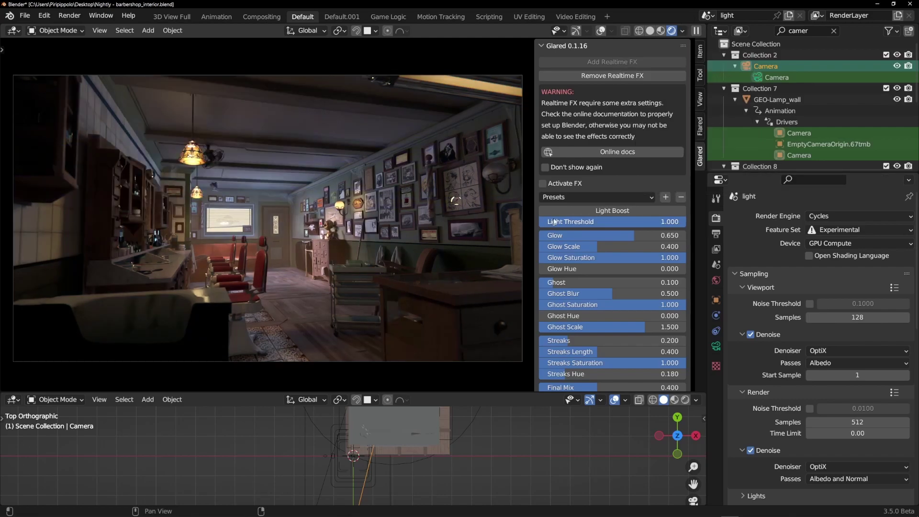
pyautogui.click(682, 31)
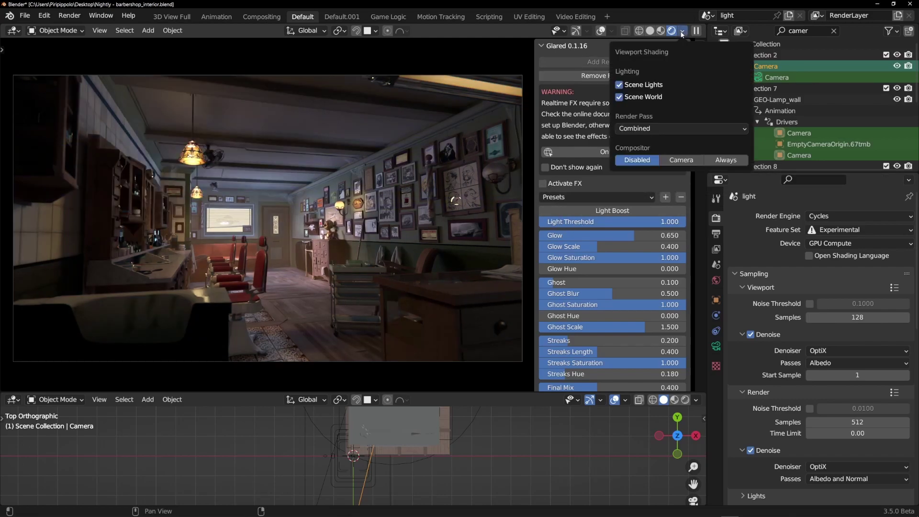
pyautogui.click(681, 161)
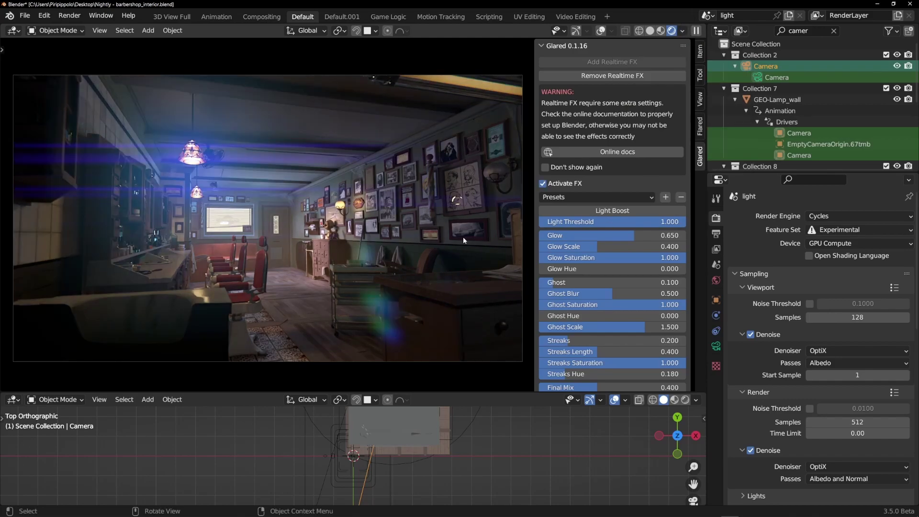
pyautogui.click(683, 31)
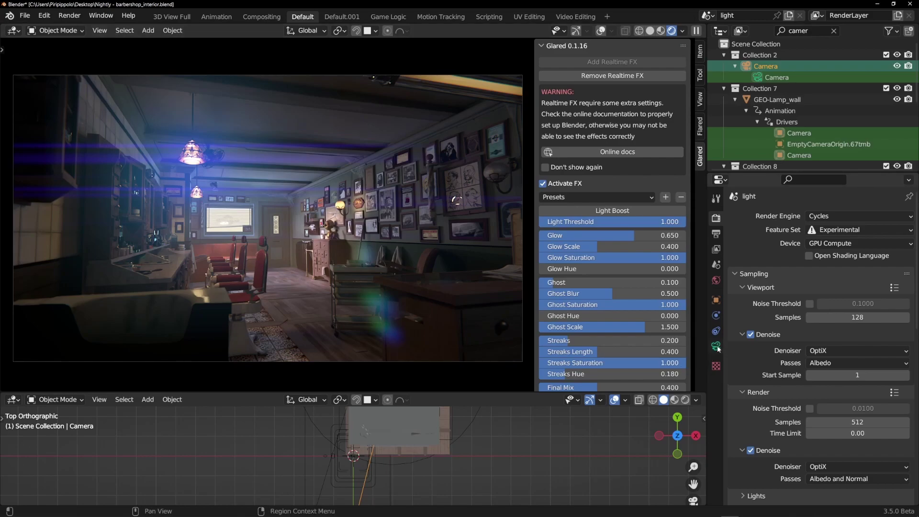
# - Show the camera's data properties and set its viewport display Passepartout to 1.000
pyautogui.scroll(-4, 772, 70)
pyautogui.scroll(4, 765, 72)
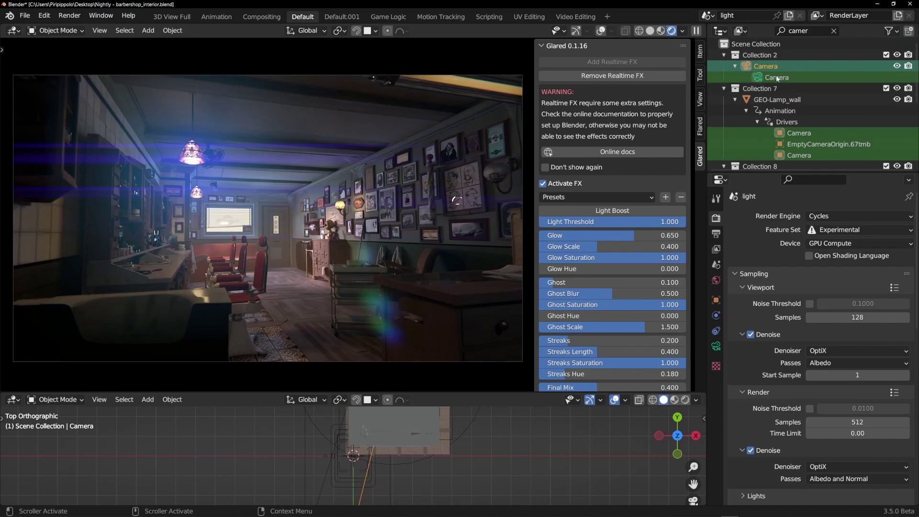
pyautogui.scroll(-3, 798, 128)
pyautogui.scroll(3, 771, 81)
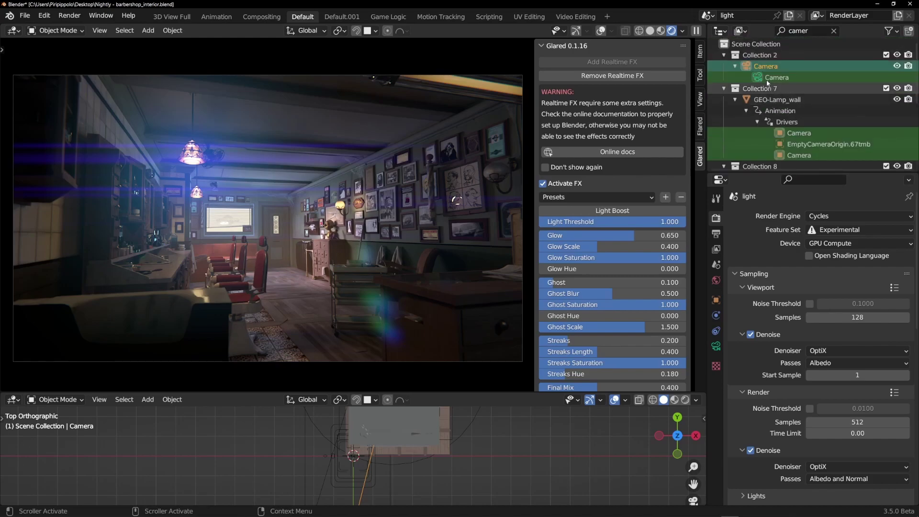
pyautogui.click(773, 77)
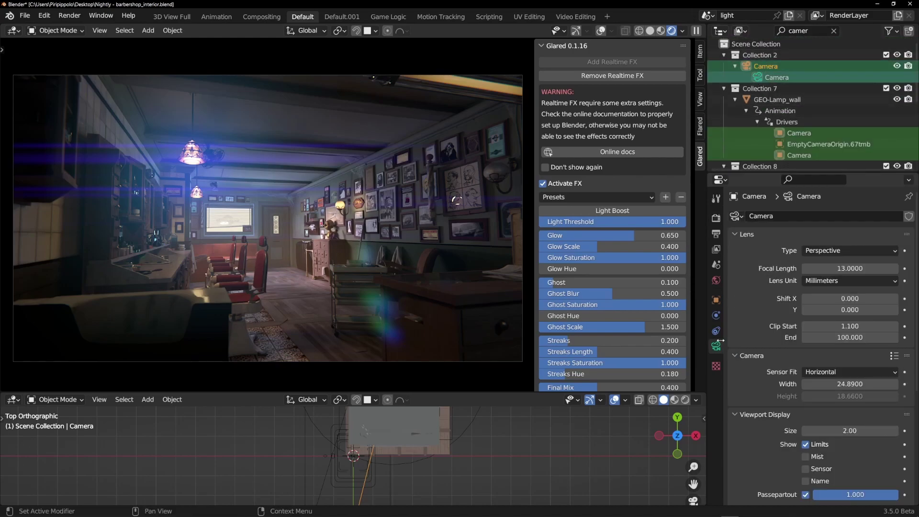
pyautogui.scroll(-5, 785, 326)
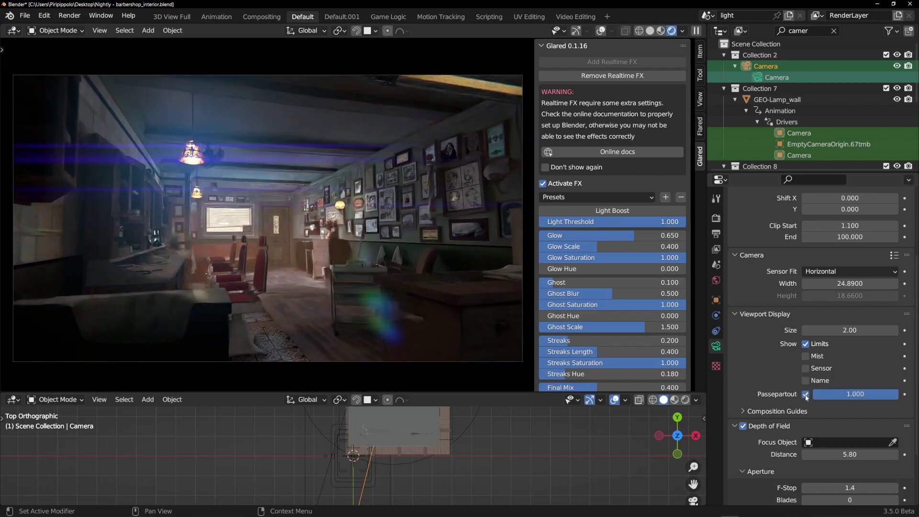
pyautogui.moveTo(823, 394)
pyautogui.mouseDown()
pyautogui.moveTo(765, 394)
pyautogui.moveTo(826, 394)
pyautogui.mouseUp()
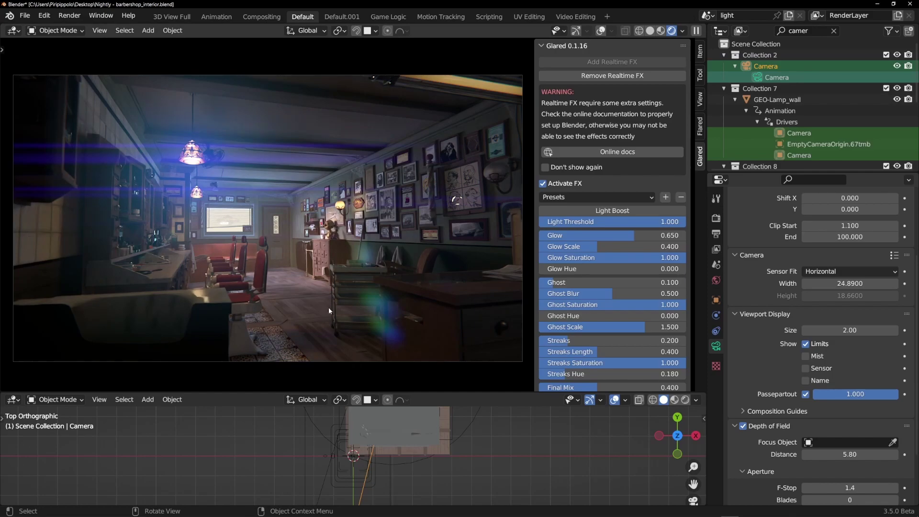
# - Lower the Light Threshold to 0.000 to compare the effect, and raise it back to 1.000
pyautogui.scroll(-5, 639, 247)
pyautogui.scroll(-1, 637, 248)
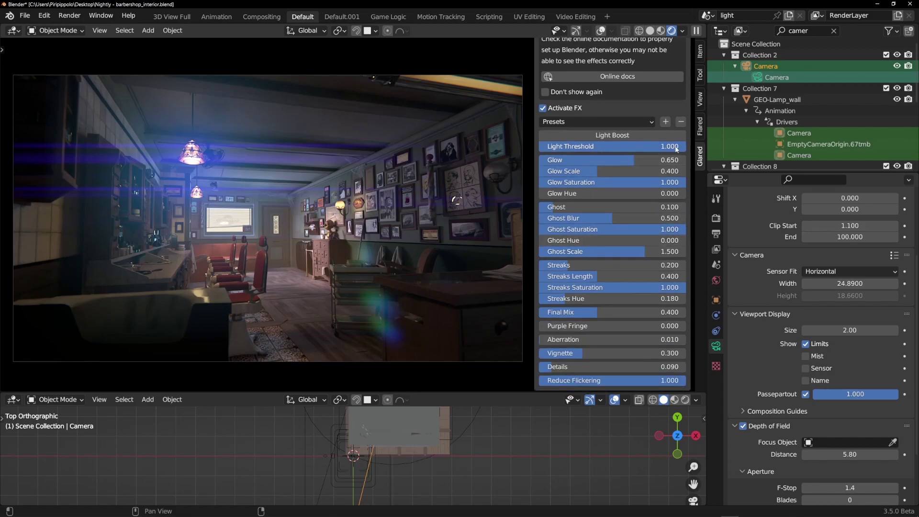
pyautogui.moveTo(670, 146); pyautogui.dragTo(553, 148)
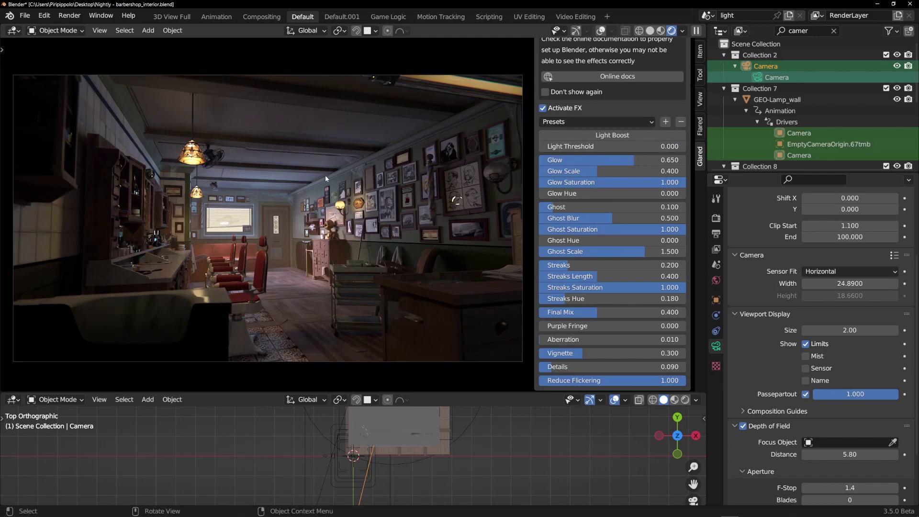
pyautogui.moveTo(555, 146); pyautogui.dragTo(689, 146)
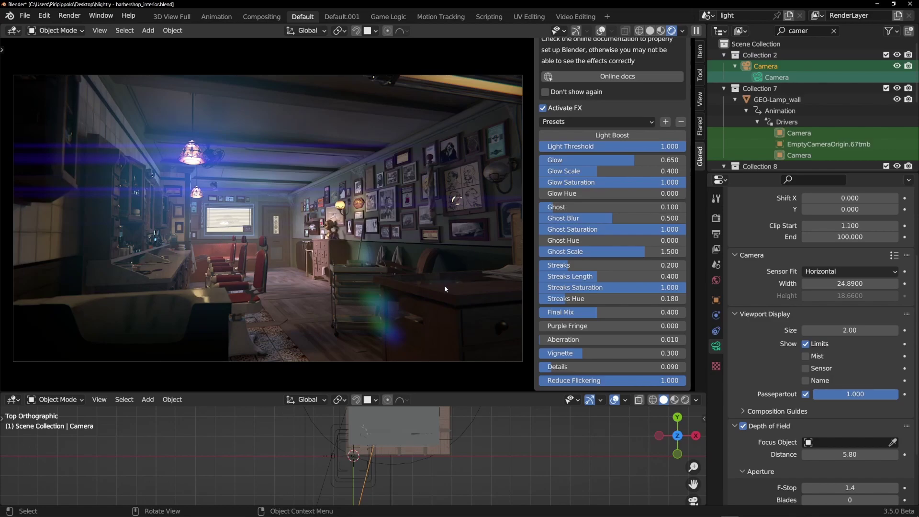
# - Switch Light Boost on and off twice to compare the lamp glow, leaving it off
pyautogui.click(610, 136)
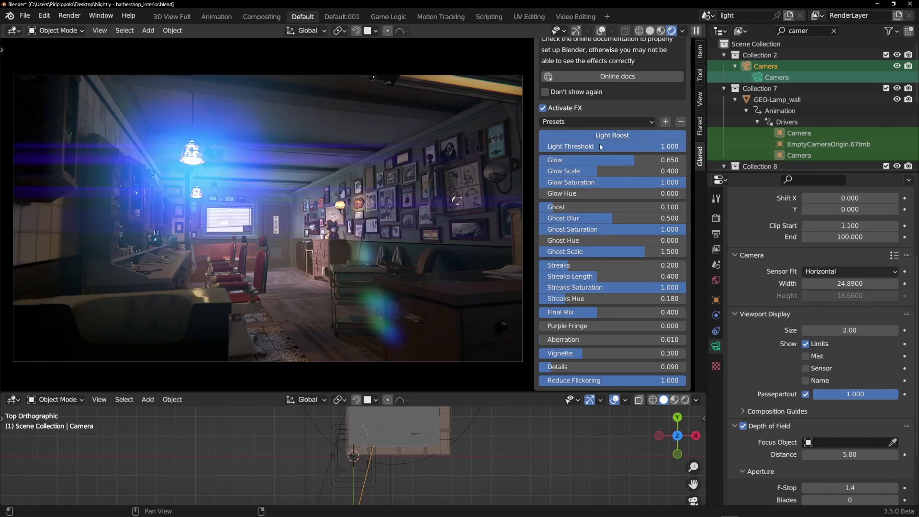
pyautogui.click(604, 137)
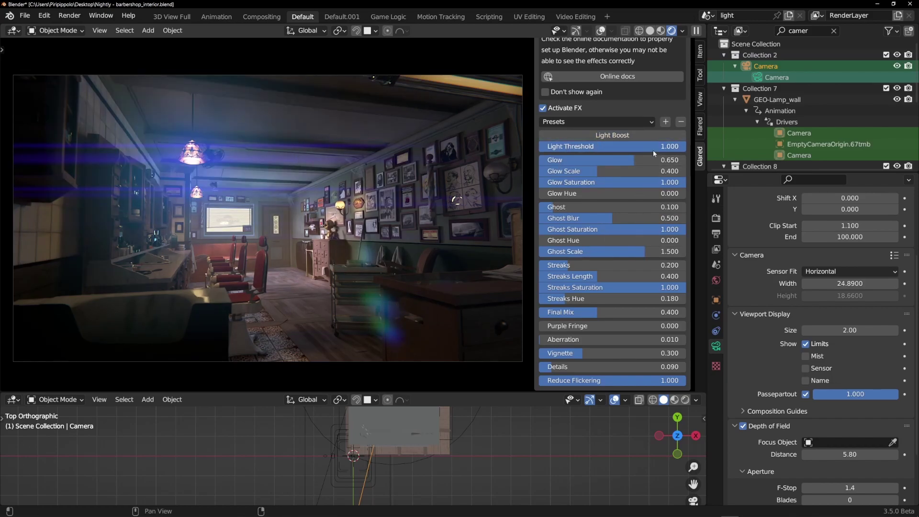
pyautogui.click(613, 136)
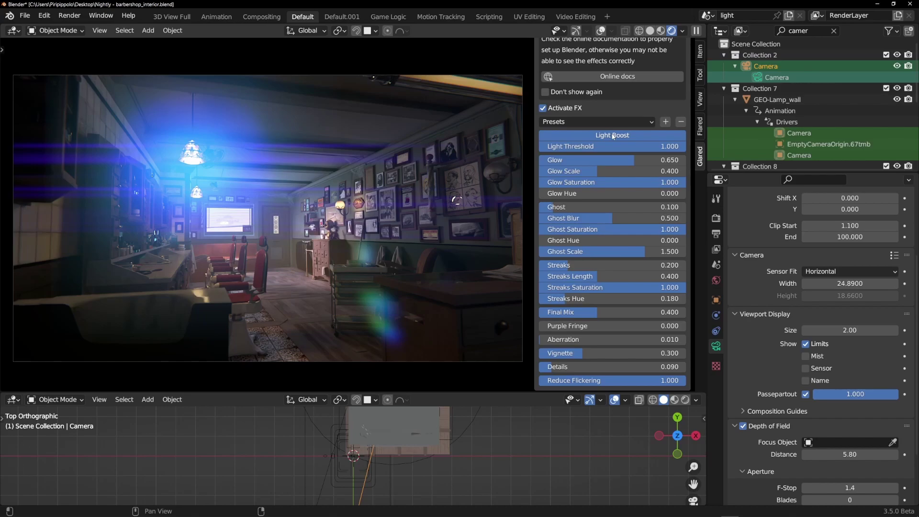
pyautogui.click(613, 136)
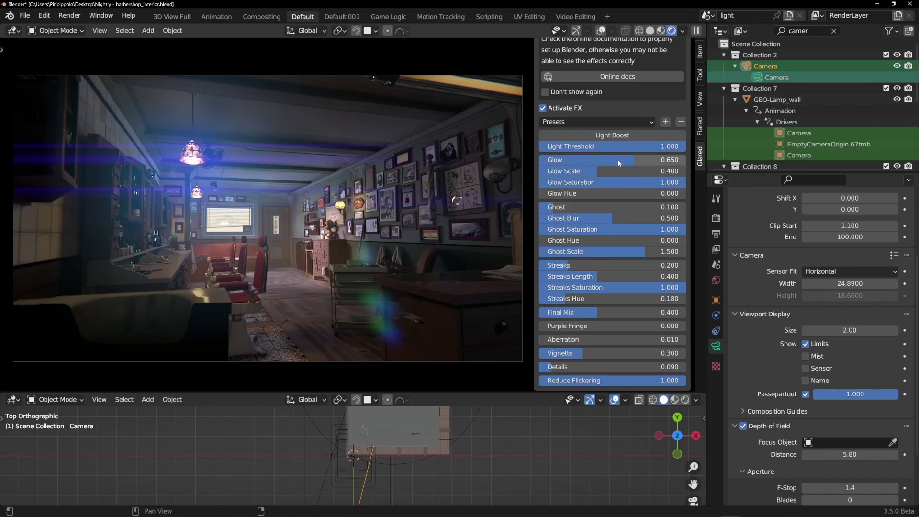
# - Adjust the lamp glow with Glow 0.371, Glow Scale 0.354, Glow Saturation 1.000 and Glow Hue 0.566
pyautogui.moveTo(630, 161); pyautogui.dragTo(685, 161)
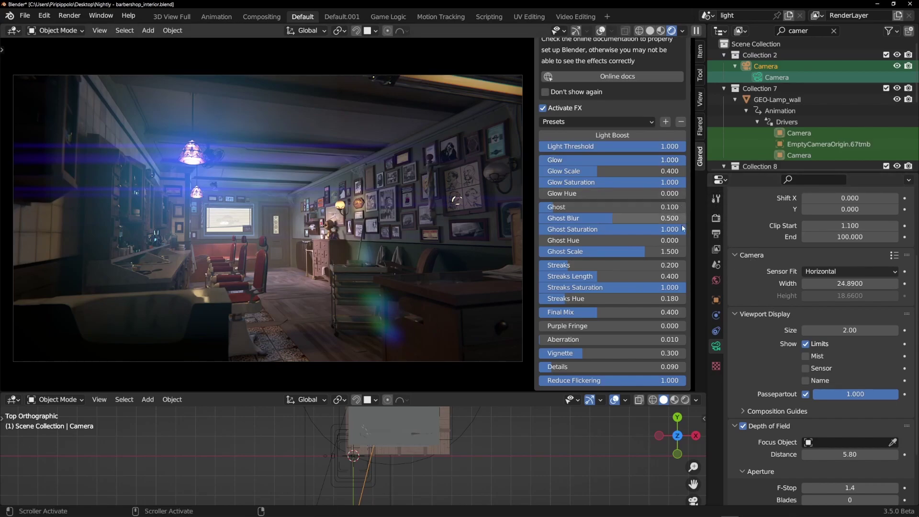
pyautogui.moveTo(584, 171); pyautogui.dragTo(685, 160)
pyautogui.moveTo(628, 183)
pyautogui.mouseDown()
pyautogui.moveTo(482, 183)
pyautogui.moveTo(632, 160)
pyautogui.moveTo(509, 160)
pyautogui.moveTo(634, 160)
pyautogui.moveTo(616, 170)
pyautogui.mouseUp()
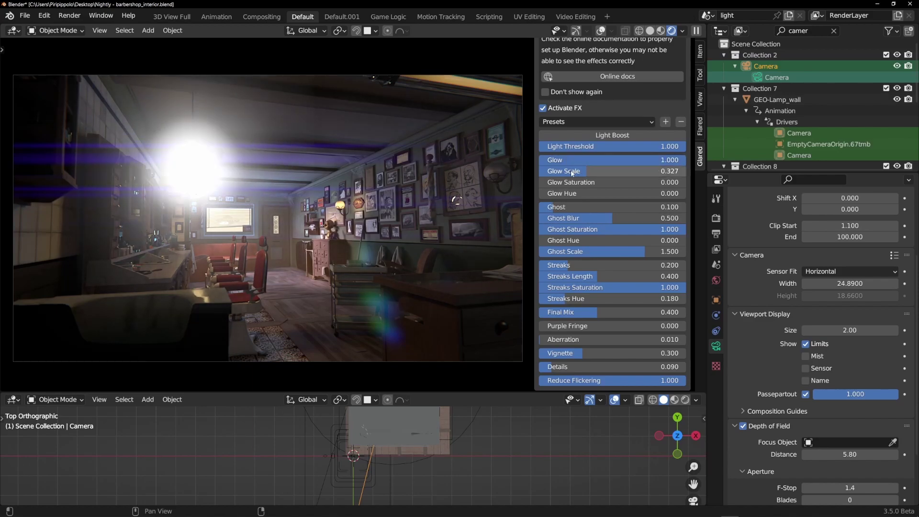
pyautogui.moveTo(572, 173); pyautogui.dragTo(694, 182)
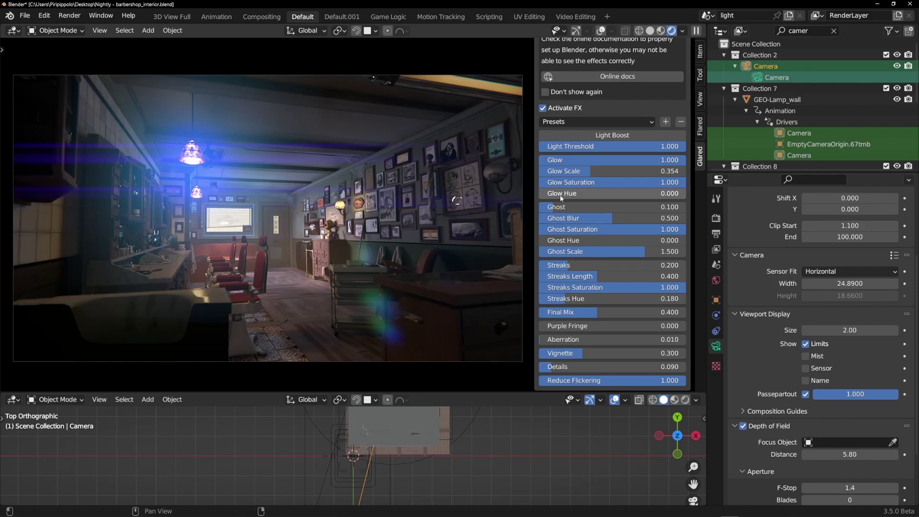
pyautogui.moveTo(550, 197); pyautogui.dragTo(622, 196)
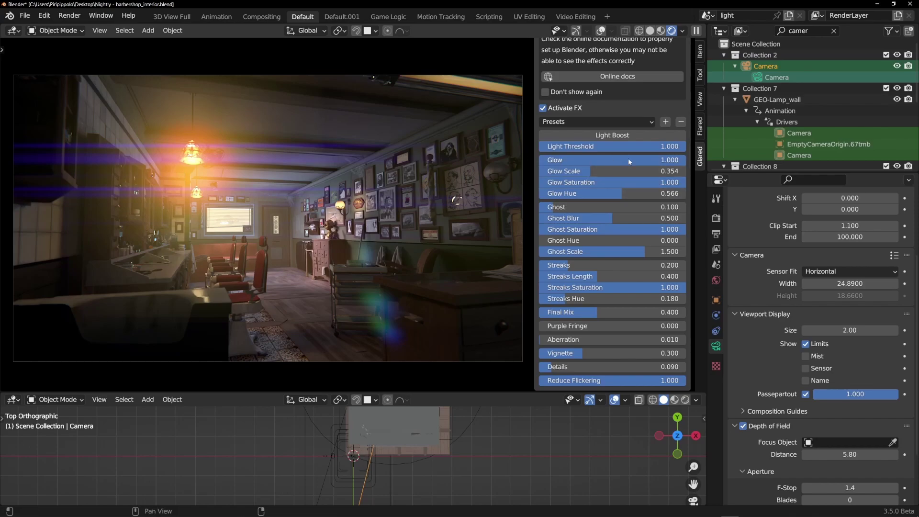
pyautogui.moveTo(670, 159); pyautogui.dragTo(593, 160)
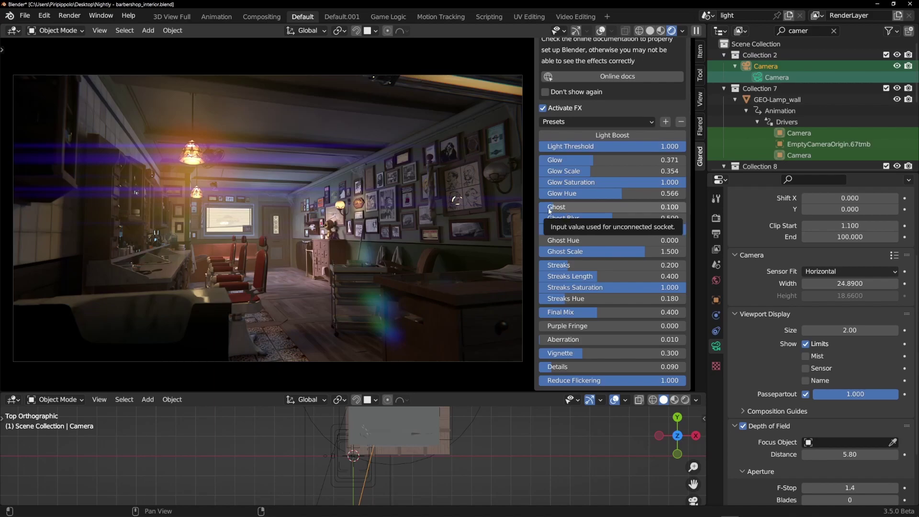
# - Adjust the lens ghosts with Ghost 0.073, Ghost Blur 0.046, Ghost Saturation 1.000 and Ghost Hue 0.221
pyautogui.moveTo(550, 211)
pyautogui.mouseDown()
pyautogui.moveTo(629, 213)
pyautogui.moveTo(546, 218)
pyautogui.mouseUp()
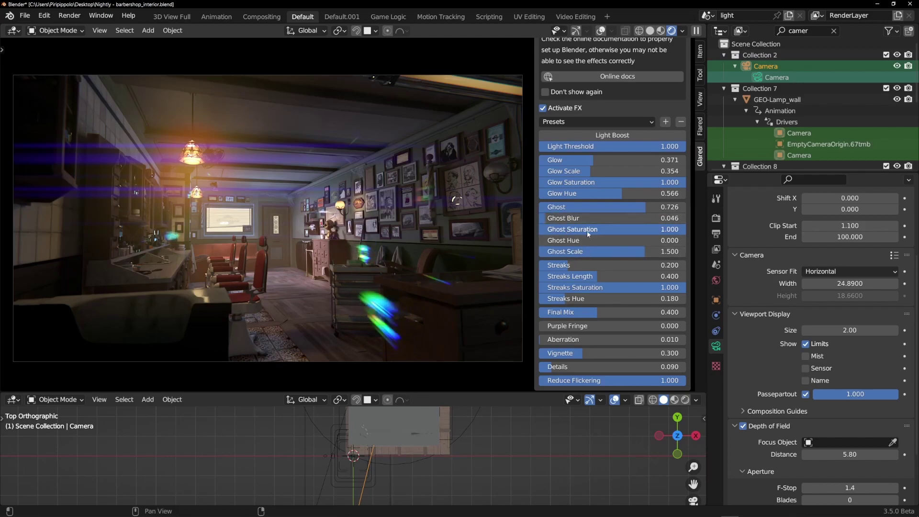
pyautogui.moveTo(646, 231)
pyautogui.mouseDown()
pyautogui.moveTo(511, 231)
pyautogui.moveTo(646, 230)
pyautogui.mouseUp()
pyautogui.moveTo(575, 240)
pyautogui.mouseDown()
pyautogui.moveTo(645, 240)
pyautogui.moveTo(566, 240)
pyautogui.mouseUp()
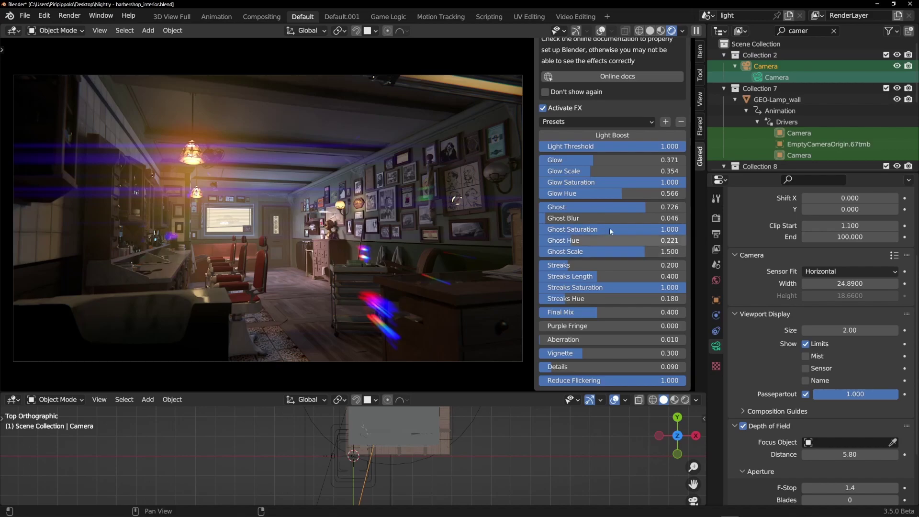
pyautogui.moveTo(611, 206); pyautogui.dragTo(513, 207)
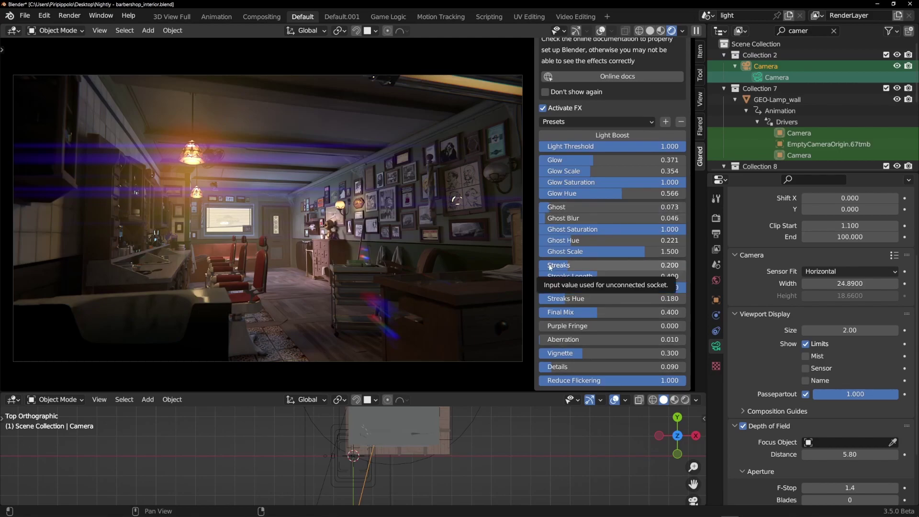
# - Adjust the light streaks with Streaks 0.323, Streaks Length 0.672 and Streaks Hue 0.165, and lower Final Mix to 0.269
pyautogui.moveTo(551, 266); pyautogui.dragTo(670, 267)
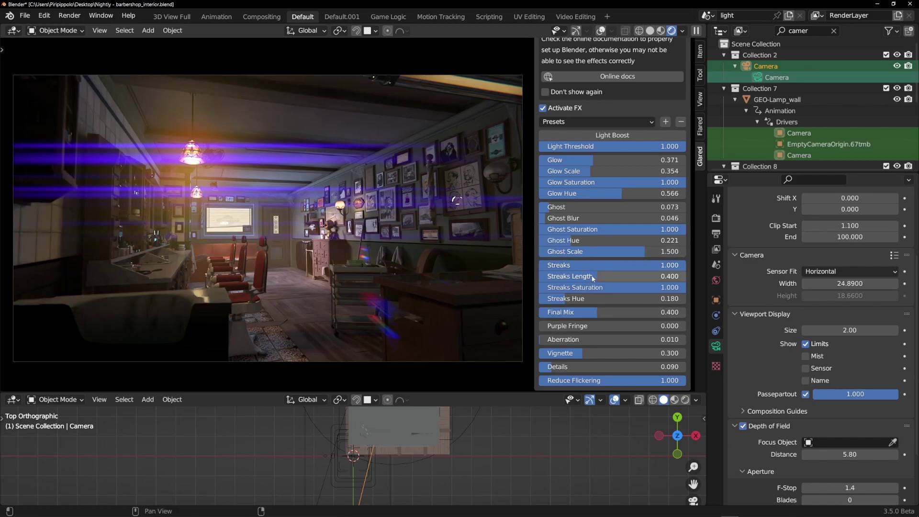
pyautogui.moveTo(592, 277)
pyautogui.mouseDown()
pyautogui.moveTo(543, 276)
pyautogui.moveTo(685, 276)
pyautogui.moveTo(547, 276)
pyautogui.moveTo(686, 276)
pyautogui.moveTo(558, 277)
pyautogui.moveTo(636, 276)
pyautogui.moveTo(617, 289)
pyautogui.moveTo(574, 289)
pyautogui.moveTo(686, 289)
pyautogui.mouseUp()
pyautogui.moveTo(565, 298)
pyautogui.mouseDown()
pyautogui.moveTo(641, 298)
pyautogui.moveTo(565, 299)
pyautogui.mouseUp()
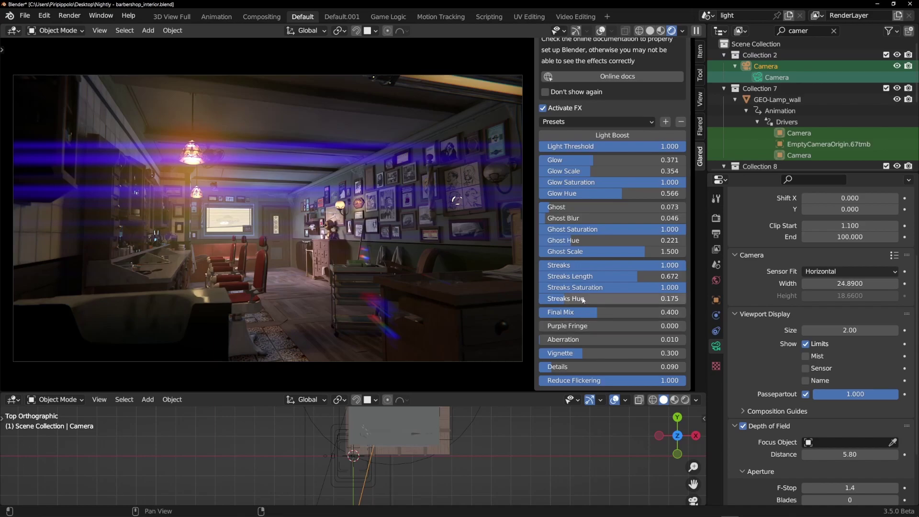
pyautogui.moveTo(591, 298); pyautogui.dragTo(591, 298)
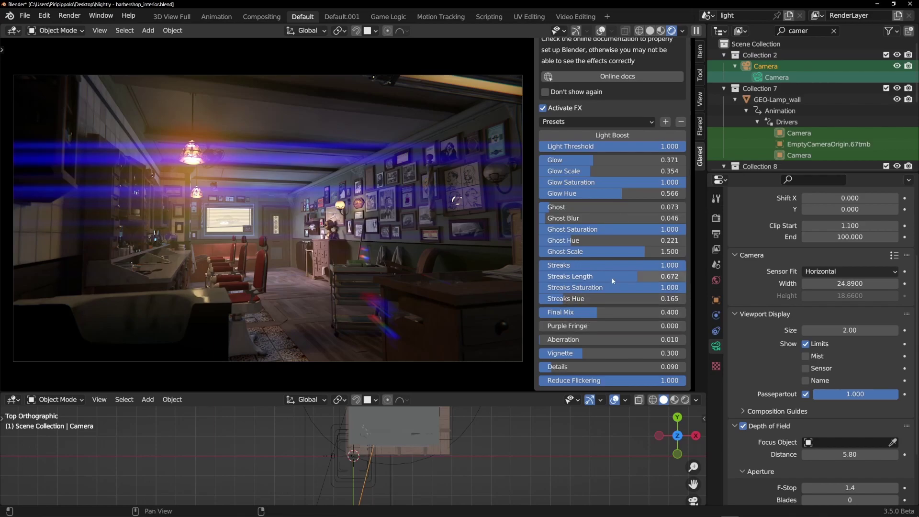
pyautogui.moveTo(646, 266); pyautogui.dragTo(548, 266)
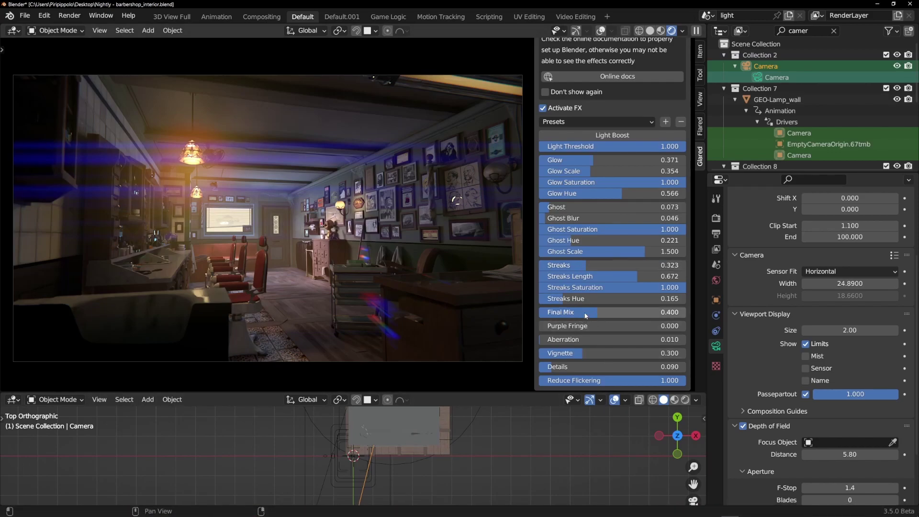
pyautogui.moveTo(561, 316)
pyautogui.mouseDown()
pyautogui.moveTo(685, 312)
pyautogui.moveTo(539, 312)
pyautogui.moveTo(685, 313)
pyautogui.moveTo(565, 312)
pyautogui.moveTo(578, 312)
pyautogui.moveTo(575, 339)
pyautogui.mouseUp()
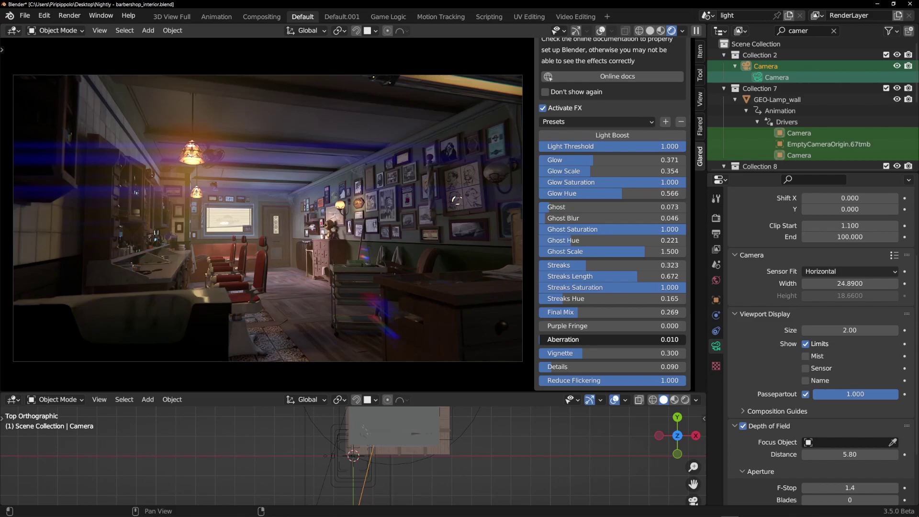
# - Raise Aberration to 1.000, walk the camera through the shop to inspect the distortion, and return Aberration to 0.010
pyautogui.click(545, 339)
pyautogui.press('Return')
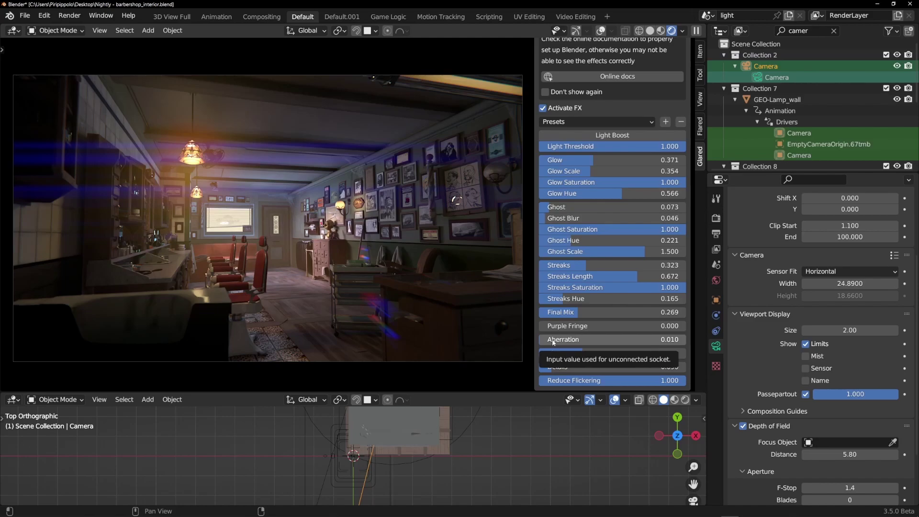
pyautogui.moveTo(553, 342); pyautogui.dragTo(688, 343)
pyautogui.press('q')
pyautogui.click(418, 236)
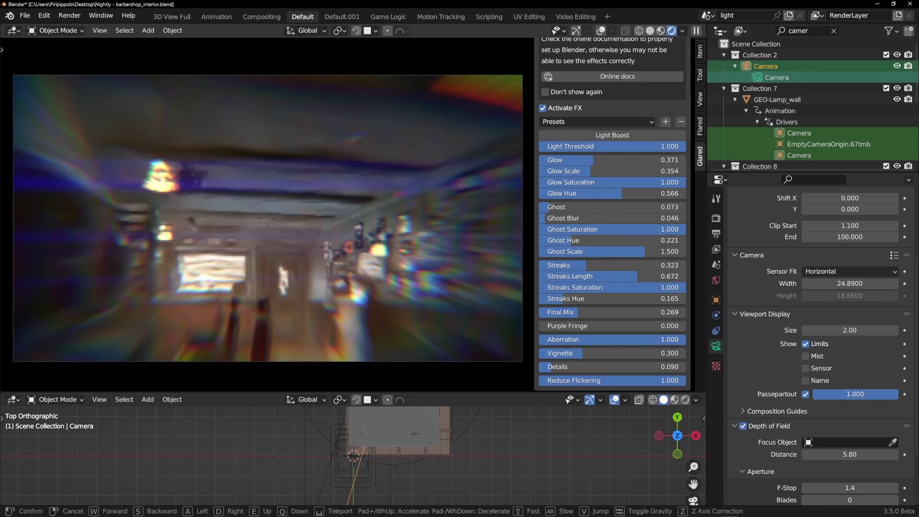
pyautogui.click(515, 309)
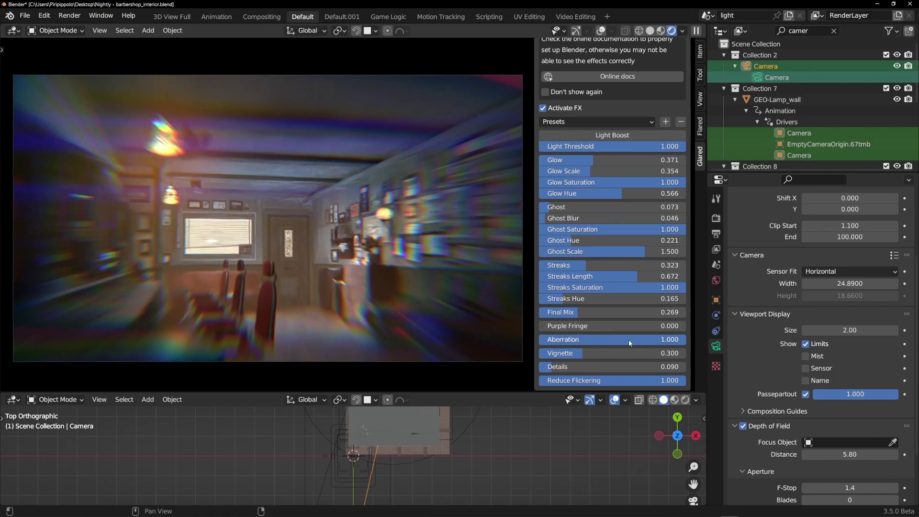
pyautogui.moveTo(631, 340); pyautogui.dragTo(541, 340)
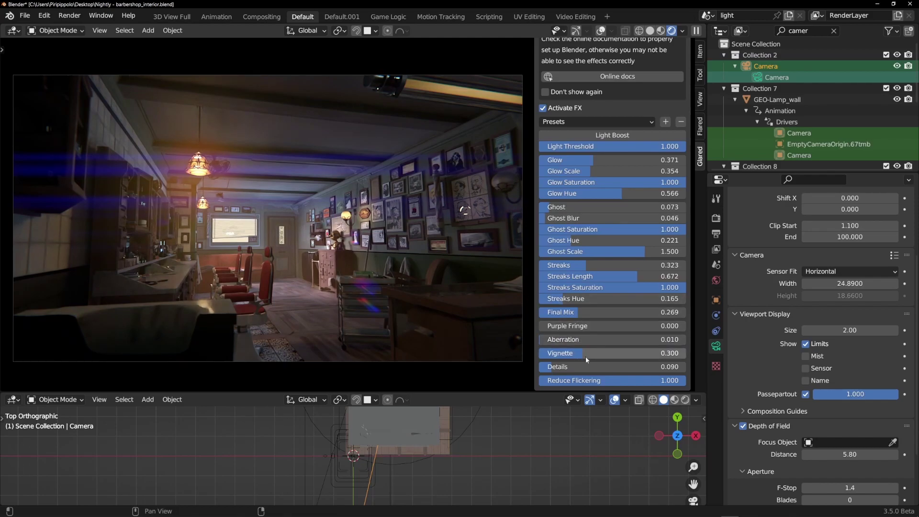
# - Lower Vignette to 0.023 and set Details to 0.073
pyautogui.moveTo(577, 356)
pyautogui.mouseDown()
pyautogui.moveTo(534, 356)
pyautogui.moveTo(593, 356)
pyautogui.moveTo(569, 356)
pyautogui.mouseUp()
pyautogui.moveTo(562, 355); pyautogui.dragTo(548, 367)
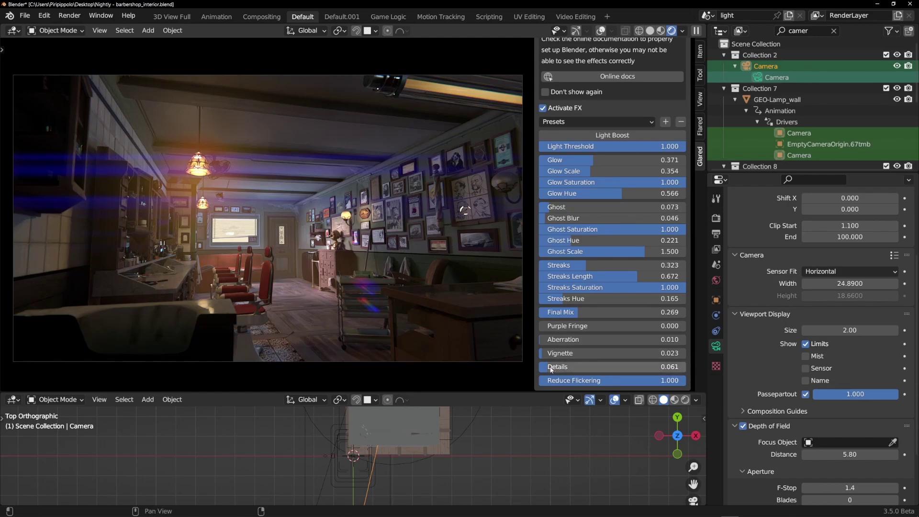
pyautogui.moveTo(551, 369)
pyautogui.mouseDown()
pyautogui.moveTo(647, 369)
pyautogui.moveTo(549, 369)
pyautogui.mouseUp()
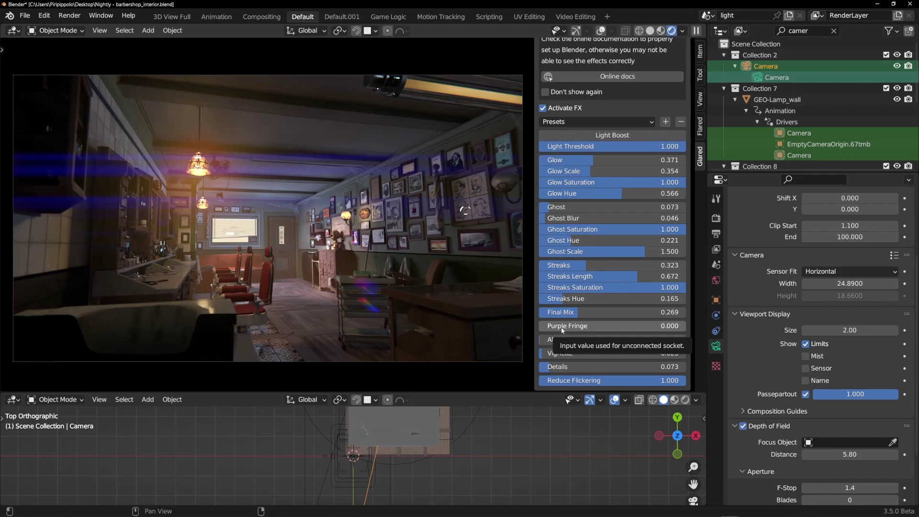
# - Try Purple Fringe at 0.194 around the bright highlights, and reduce it to 0.070
pyautogui.moveTo(562, 331); pyautogui.dragTo(618, 330)
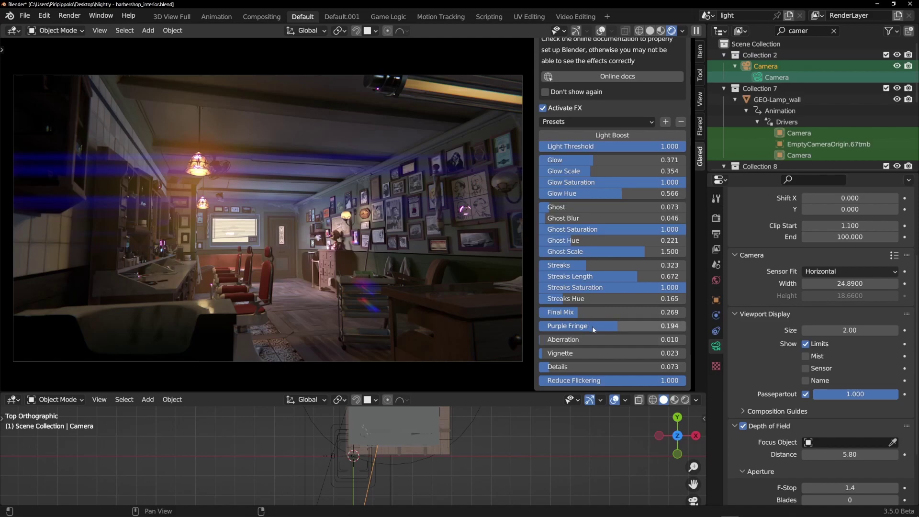
pyautogui.moveTo(592, 326)
pyautogui.mouseDown()
pyautogui.moveTo(559, 326)
pyautogui.moveTo(593, 326)
pyautogui.mouseUp()
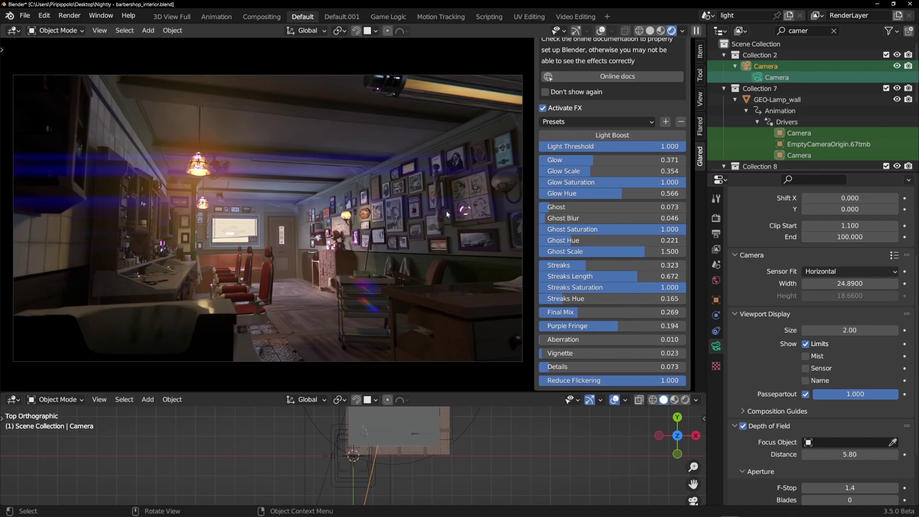
pyautogui.moveTo(594, 326); pyautogui.dragTo(572, 326)
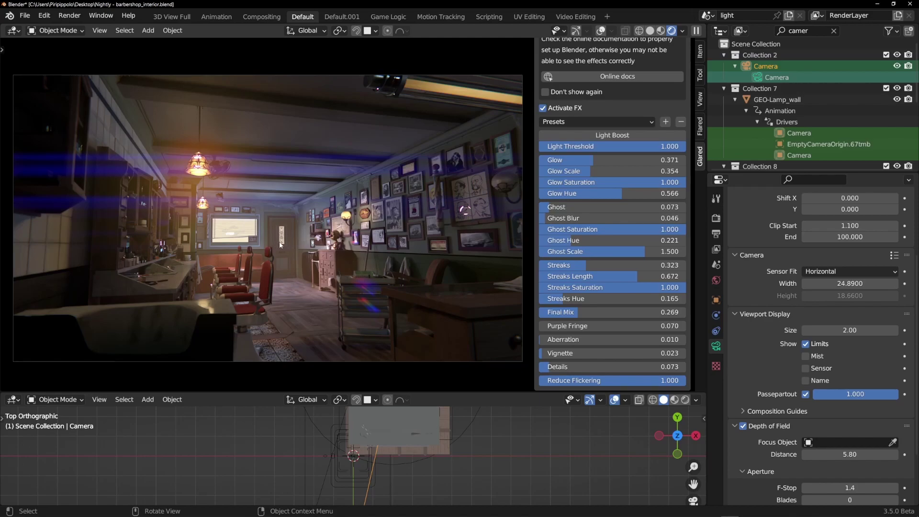
# - Walk the camera around the shop, set Reduce Flickering to 0.000, and walk around again to compare the flicker
pyautogui.press('q')
pyautogui.press('Return')
pyautogui.press('w')
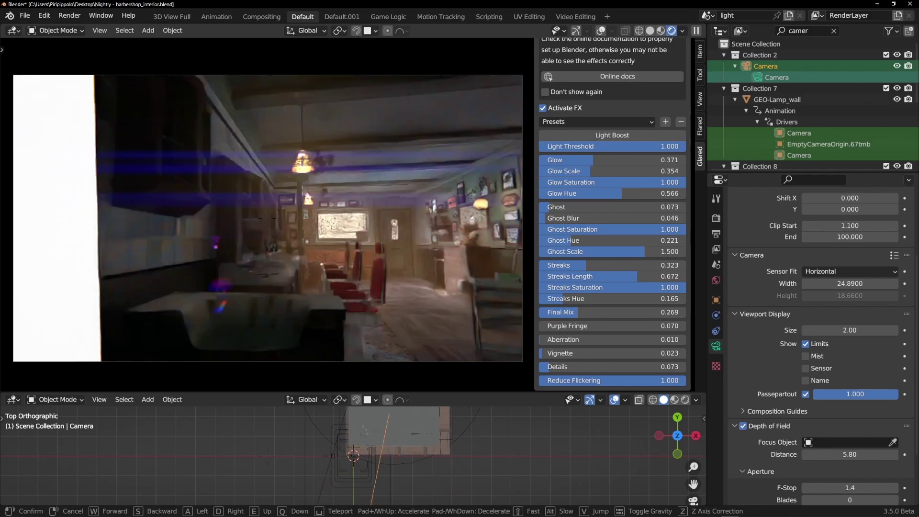
pyautogui.click(617, 382)
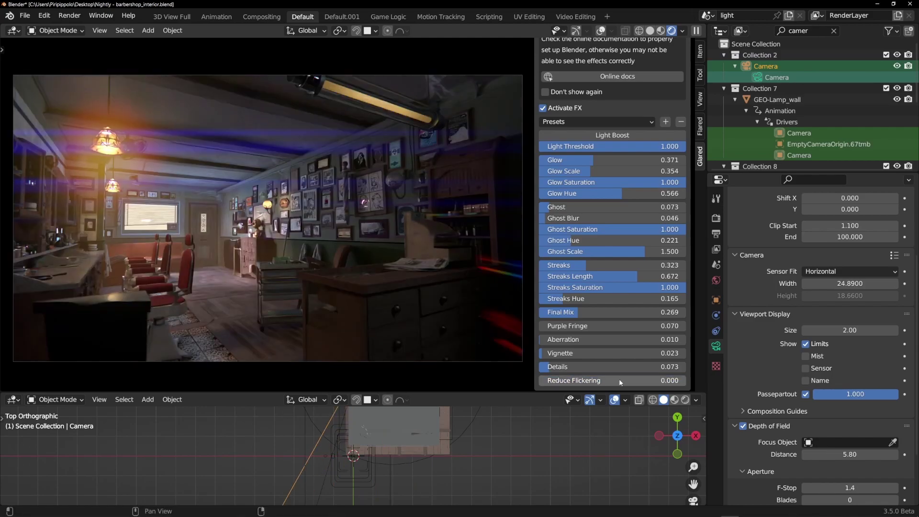
pyautogui.hotkey('shift', '`')
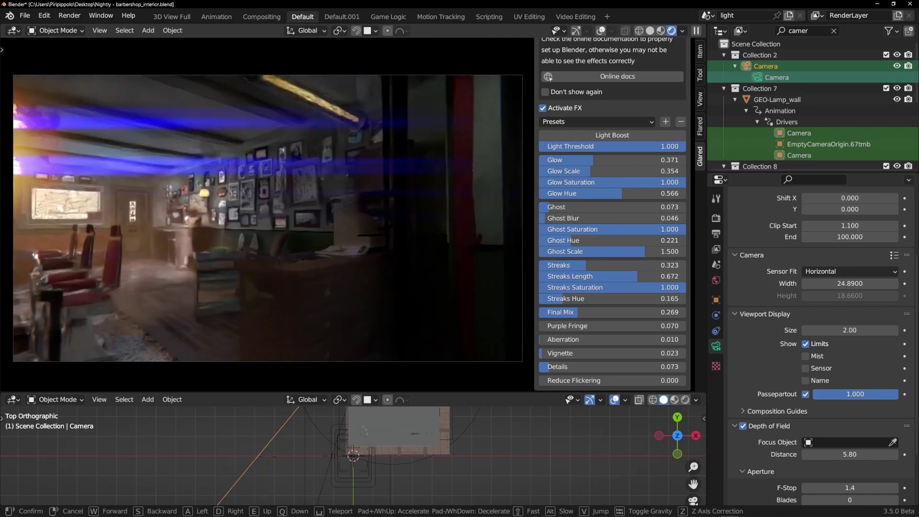
pyautogui.click(96, 149)
pyautogui.press('q')
pyautogui.click(65, 149)
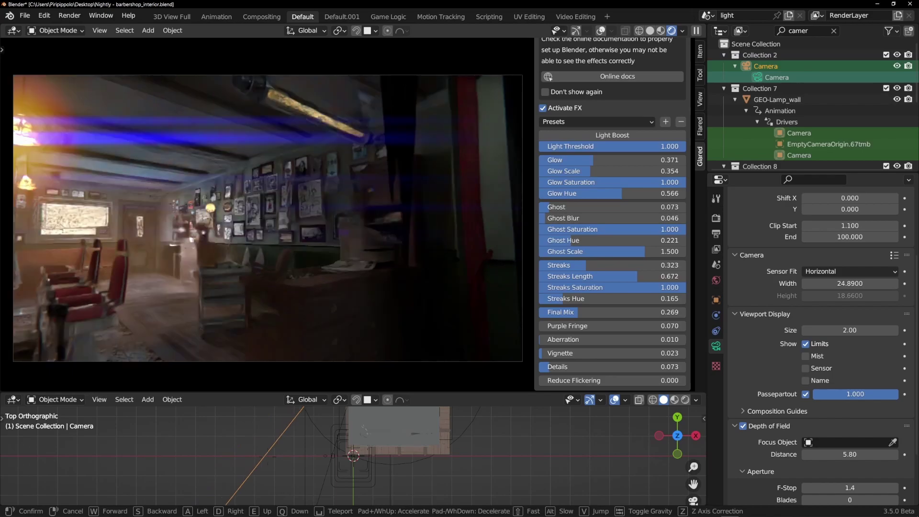
pyautogui.click(268, 218)
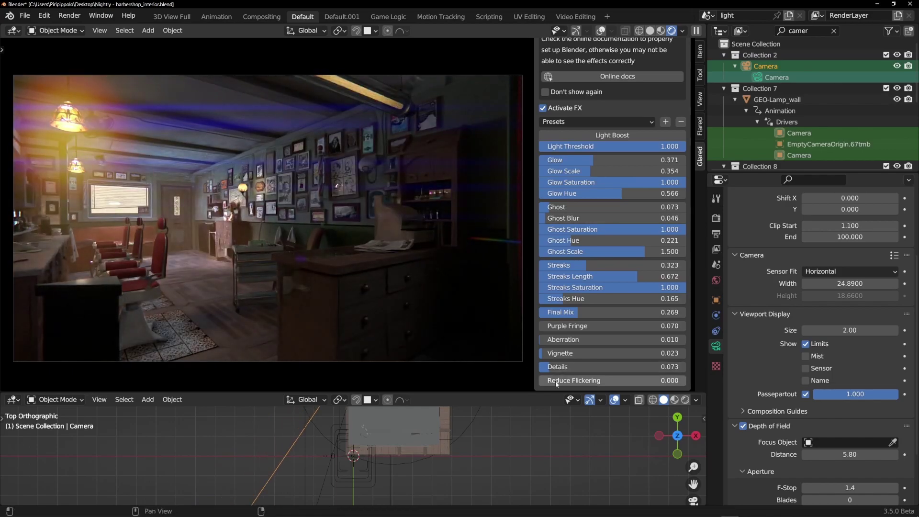
# - Set Reduce Flickering back to 1.000 and move the camera through the shop to check the effects in motion
pyautogui.moveTo(556, 380); pyautogui.dragTo(690, 380)
pyautogui.press('q')
pyautogui.click(206, 208)
pyautogui.press('w')
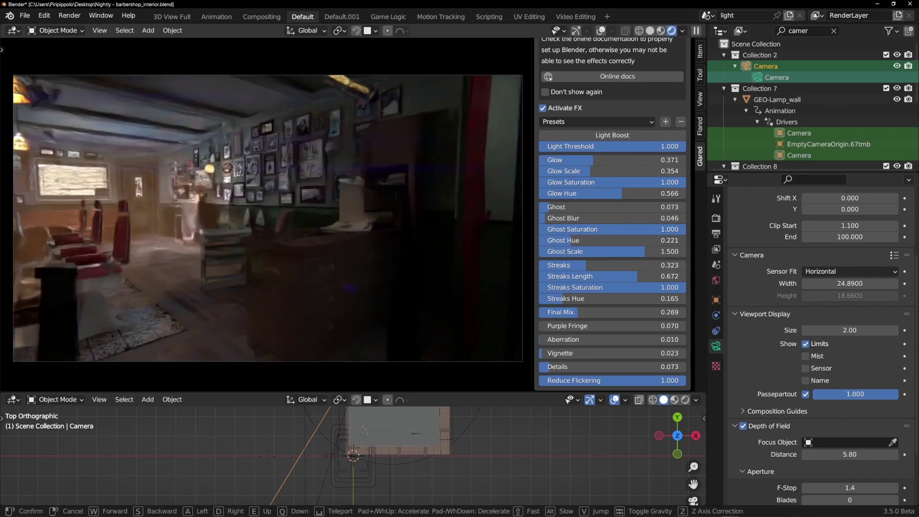
pyautogui.click(588, 382)
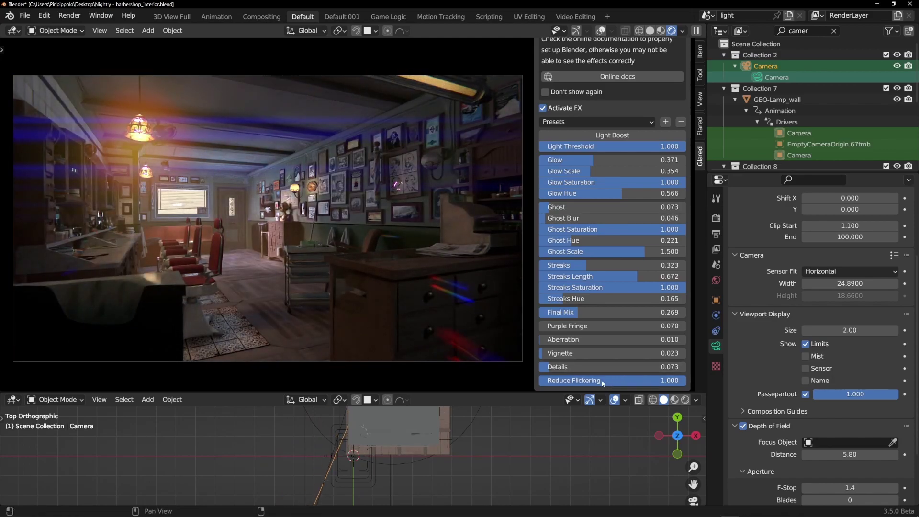
# - Save the current effect settings as a preset named "warm" and load that preset
pyautogui.scroll(4, 673, 258)
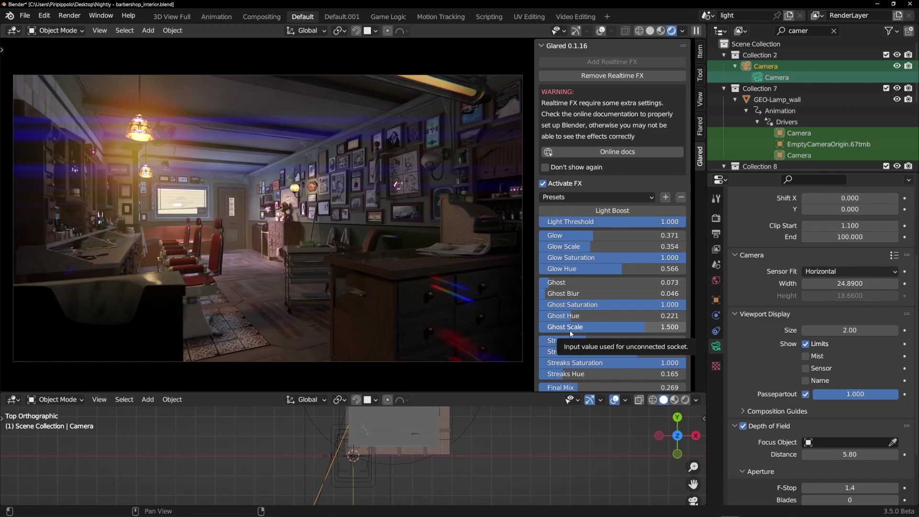
pyautogui.scroll(-4, 615, 295)
pyautogui.scroll(4, 616, 278)
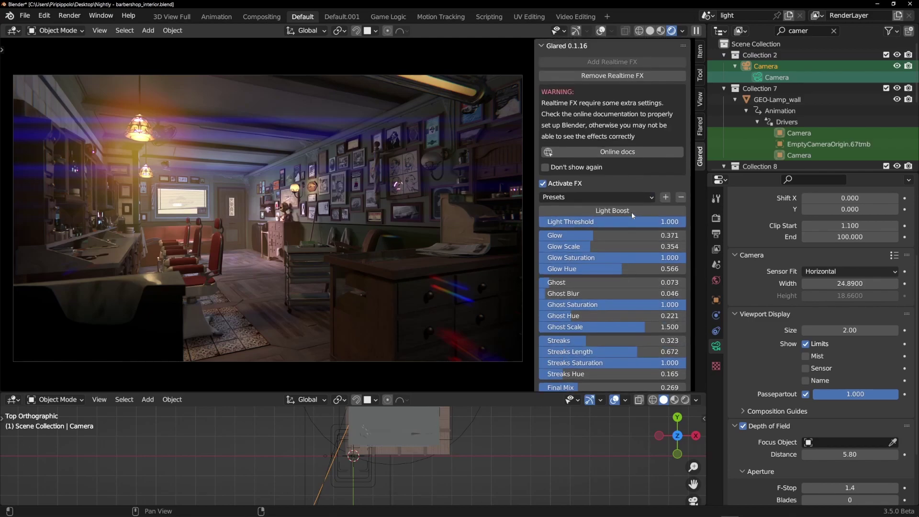
pyautogui.click(665, 197)
pyautogui.click(682, 218)
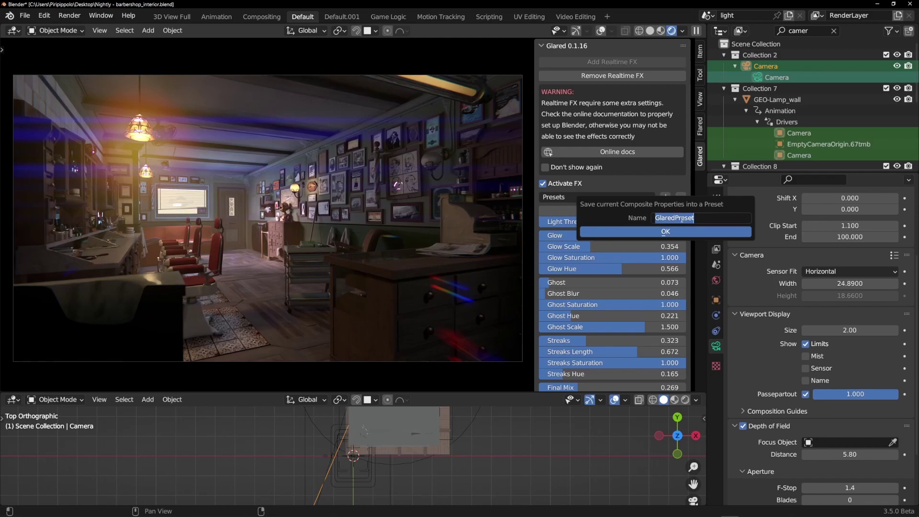
pyautogui.write('warm')
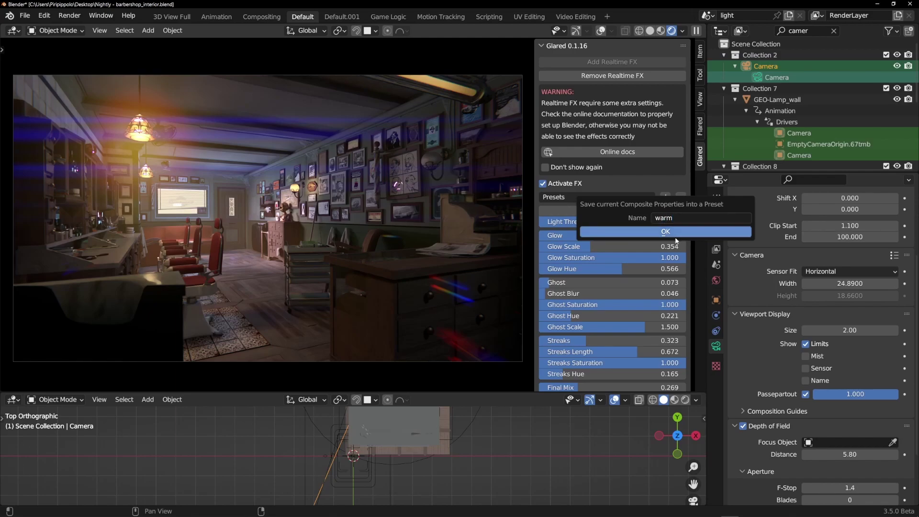
pyautogui.click(675, 234)
pyautogui.click(650, 198)
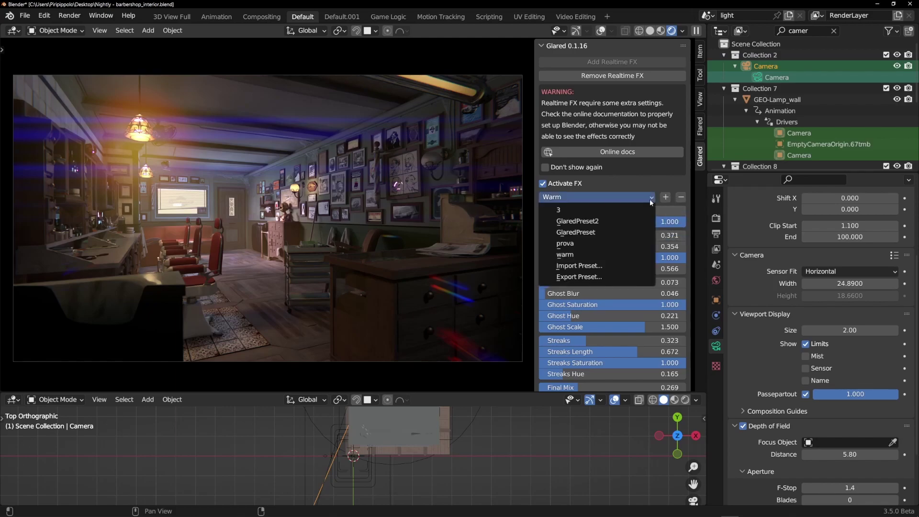
pyautogui.click(604, 257)
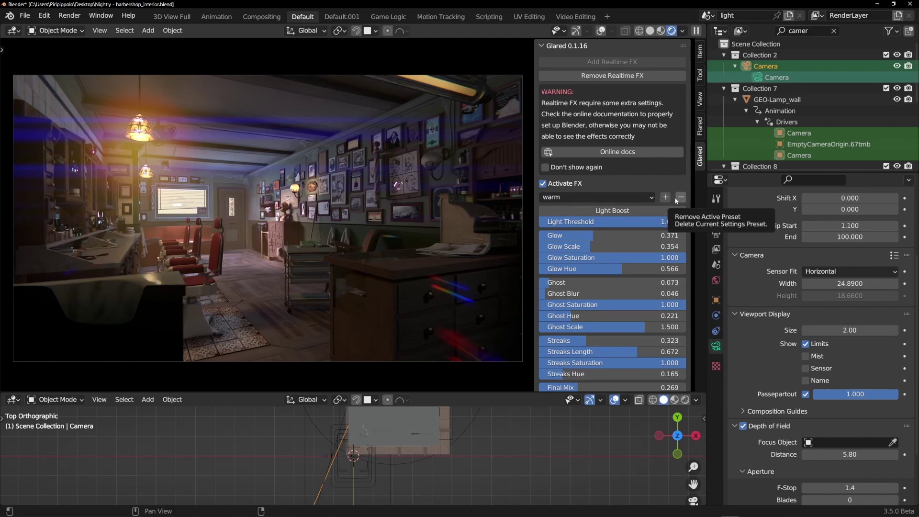
# - Load the presets prova, GlaredPreset and GlaredPreset2 to compare their looks, and return to the warm preset
pyautogui.click(650, 198)
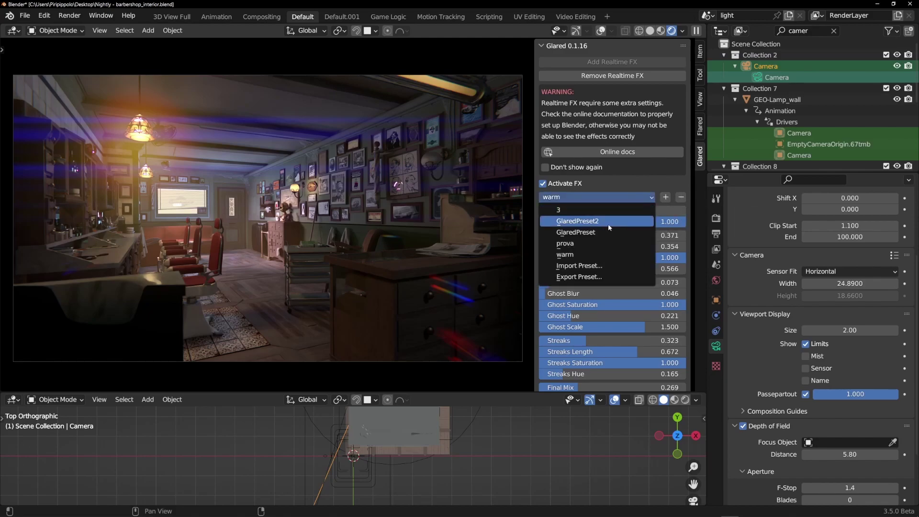
pyautogui.click(586, 243)
pyautogui.click(579, 197)
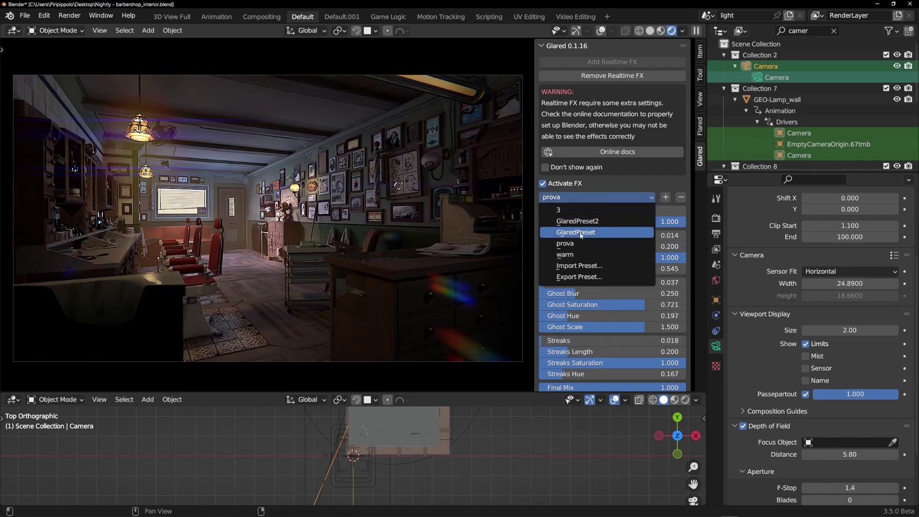
pyautogui.click(577, 232)
pyautogui.click(579, 198)
pyautogui.click(579, 221)
pyautogui.click(581, 198)
pyautogui.click(577, 255)
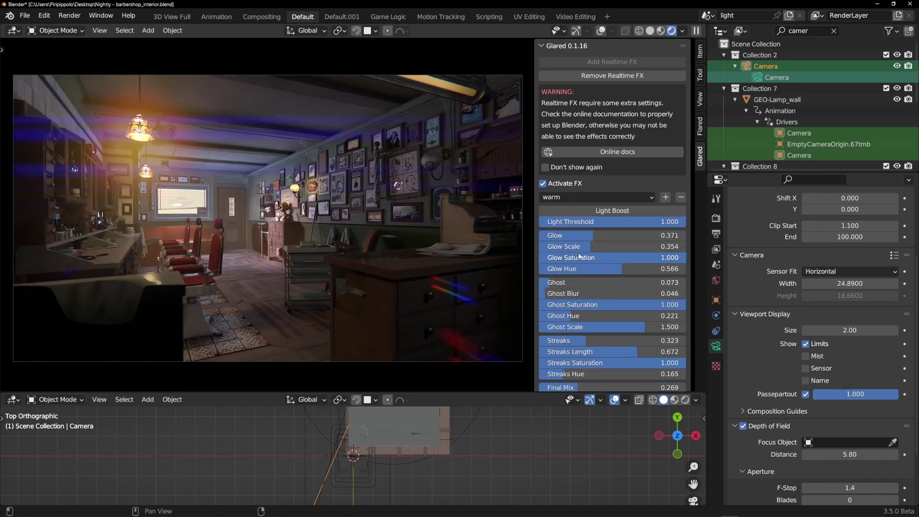
# - Open the preset list with its import and export options
pyautogui.click(573, 198)
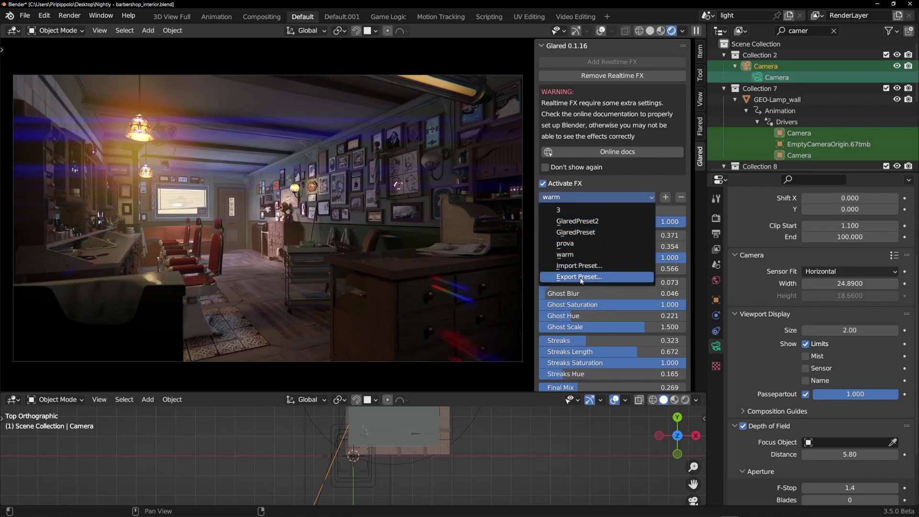